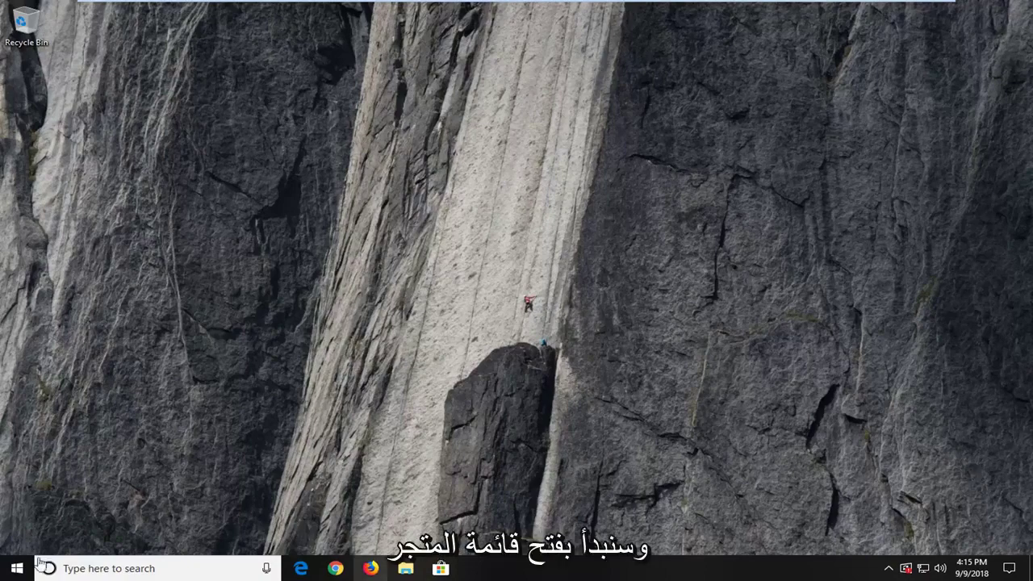
- Search Windows for "services" and open the Services desktop app
click(16, 567)
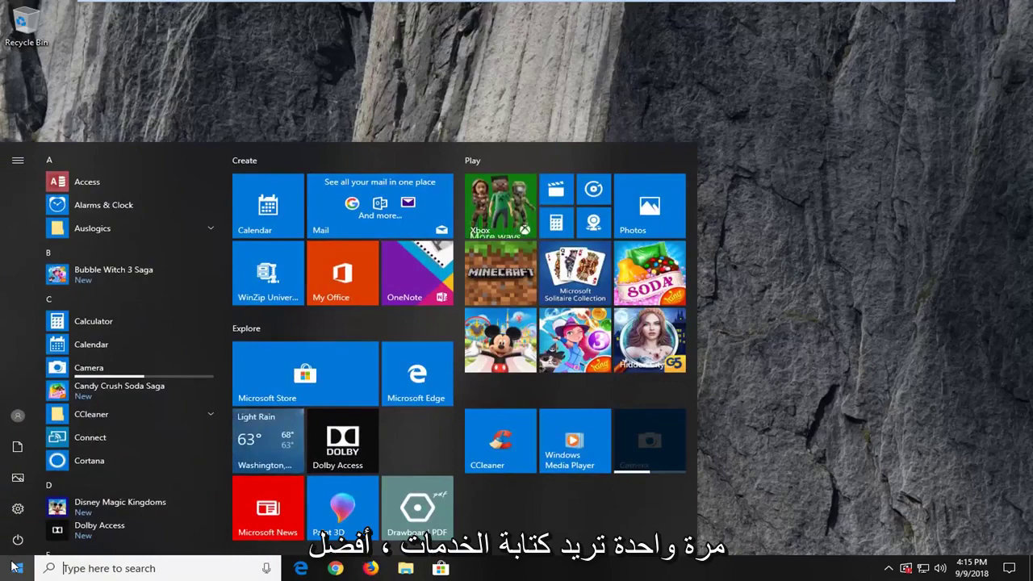
text(services)
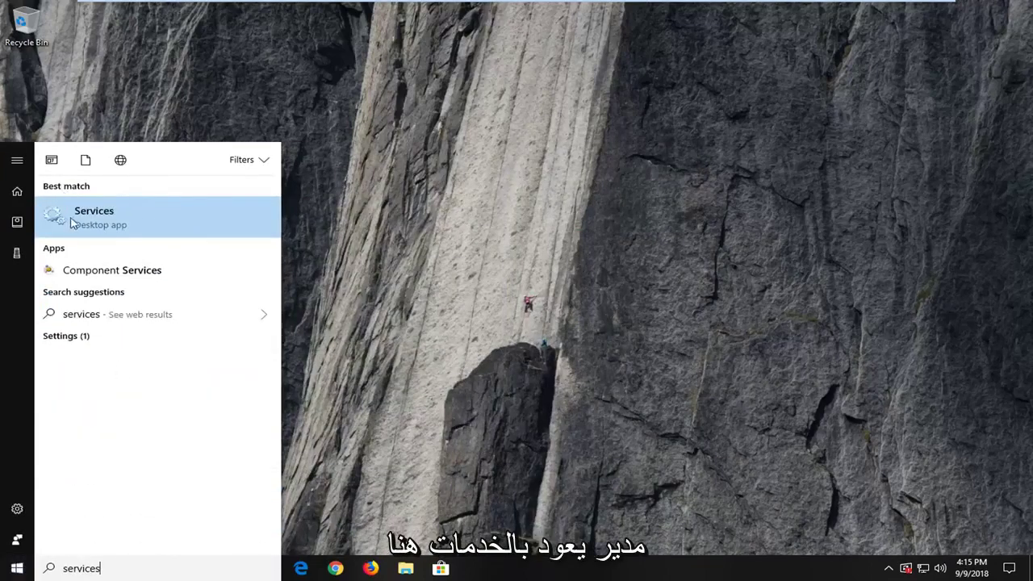
click(82, 221)
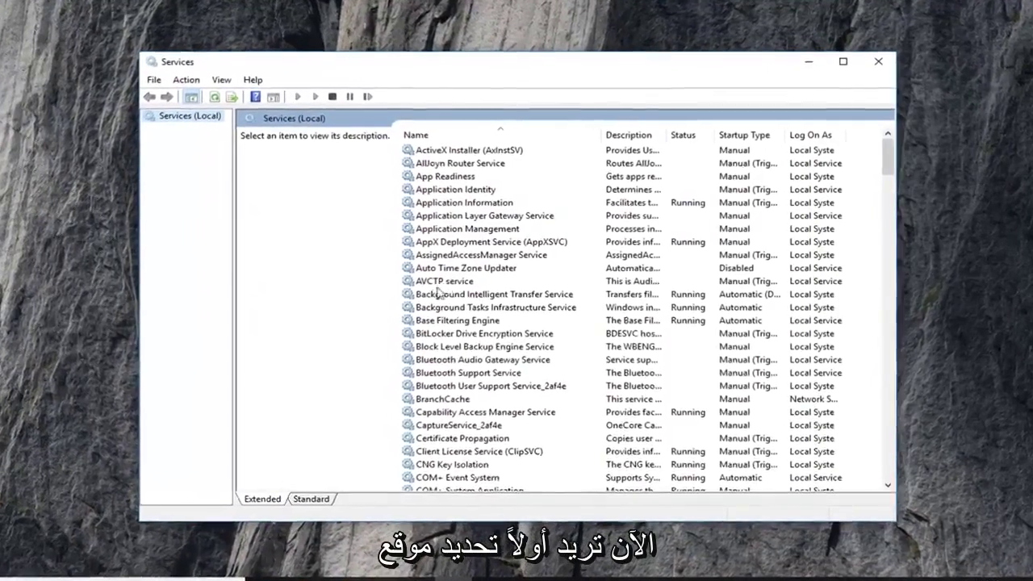
- Stop the Background Intelligent Transfer Service from its properties and accept the dialog
click(468, 276)
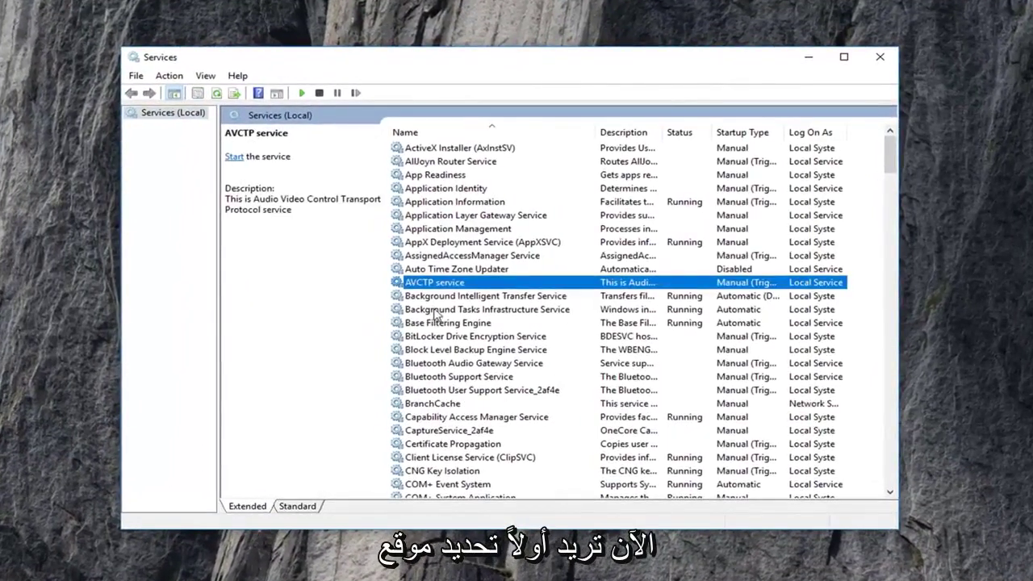
click(435, 297)
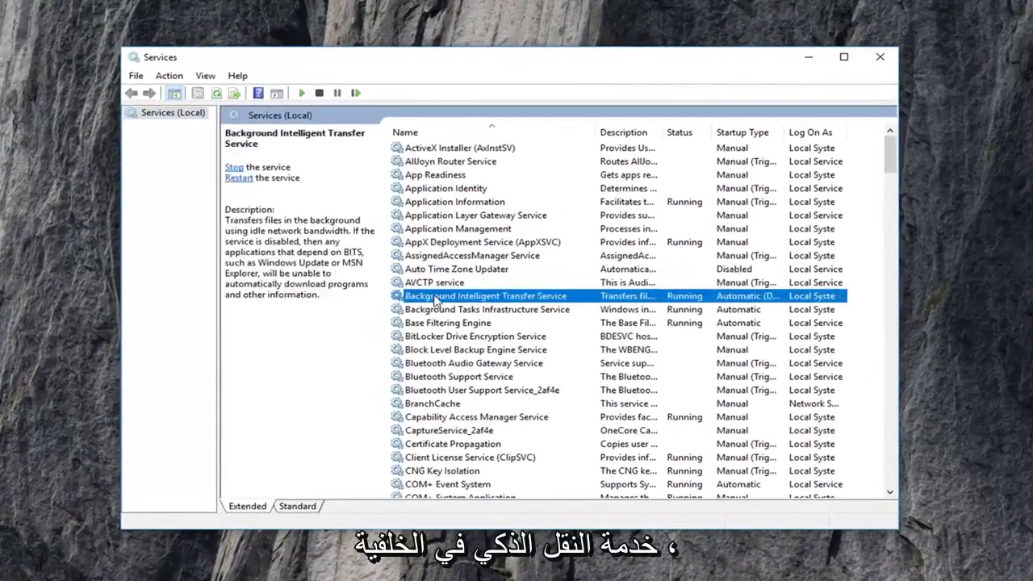
double_click(532, 297)
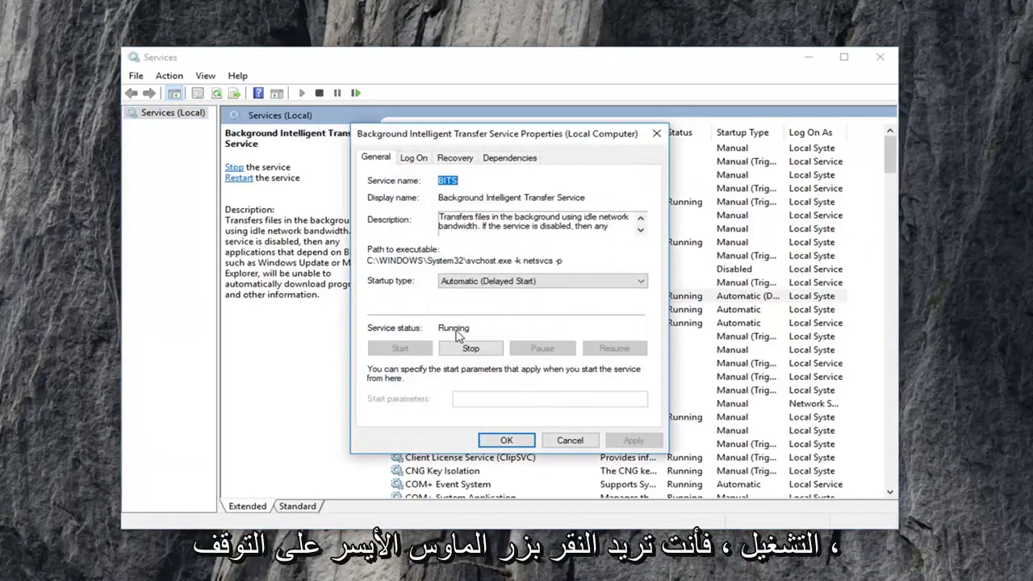
click(469, 351)
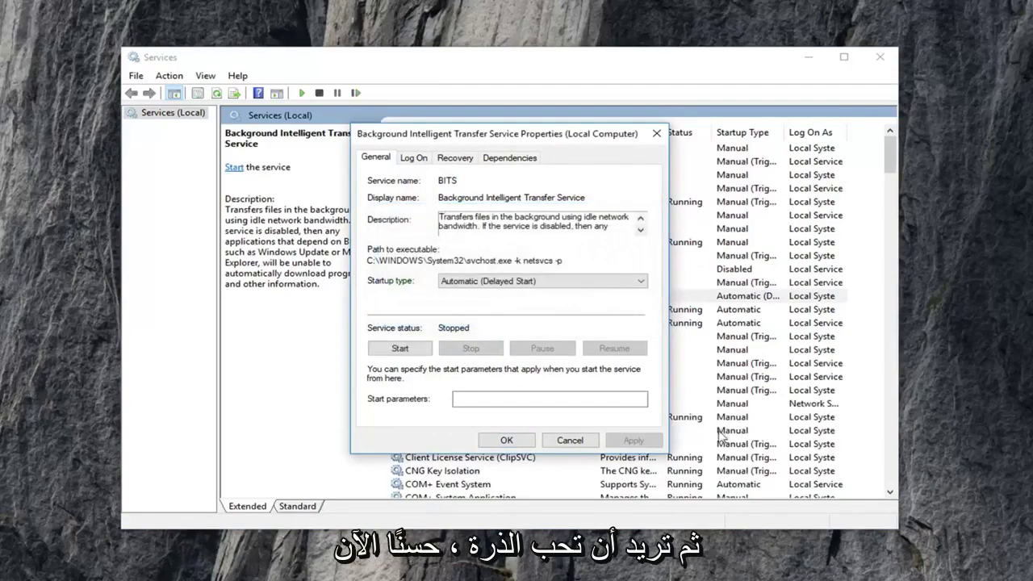
click(503, 440)
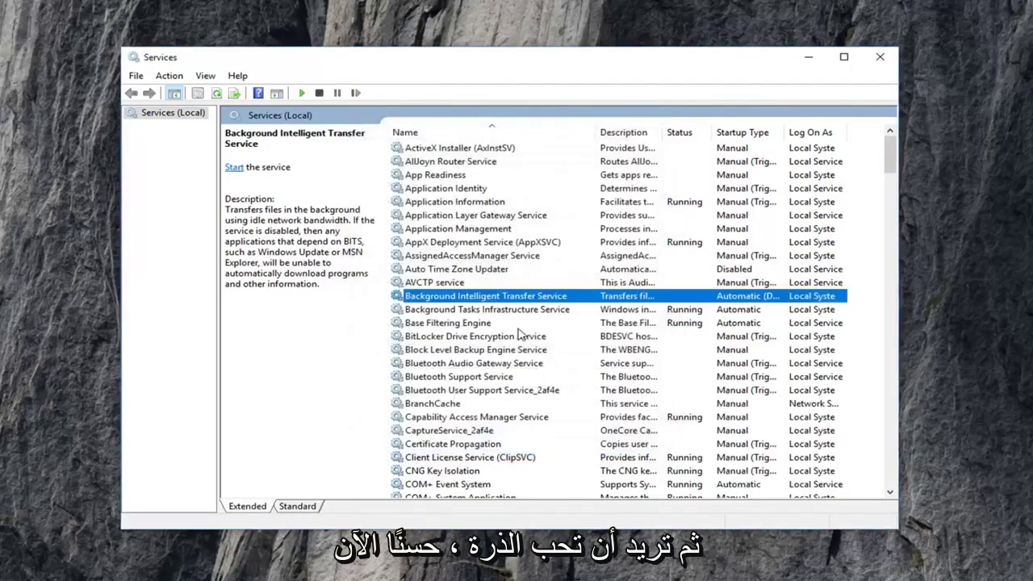
- Stop the Windows Update service from its properties, start it again, and accept the dialog
scroll(531, 332, down, 10)
scroll(531, 331, down, 20)
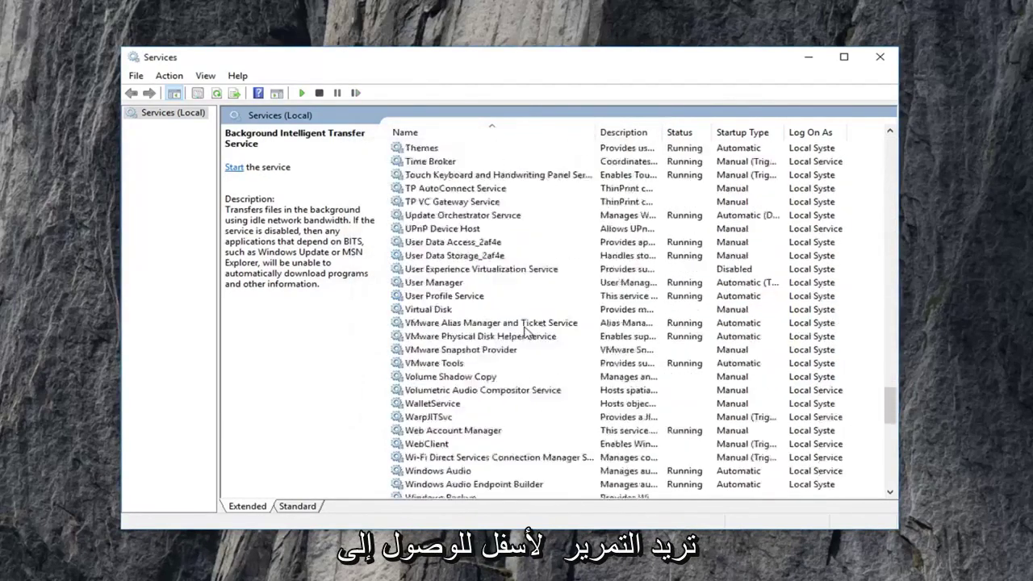
click(450, 417)
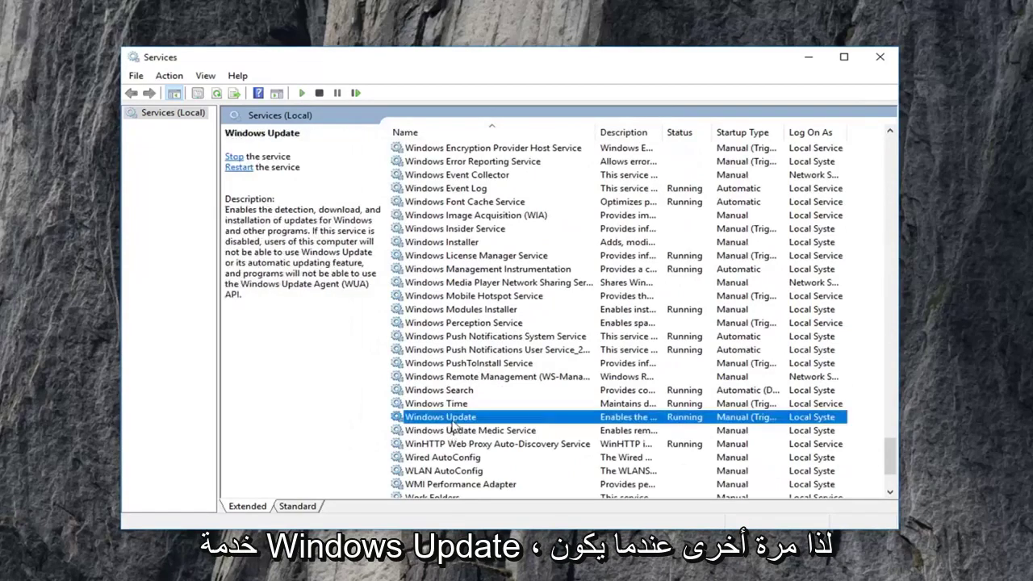
double_click(446, 419)
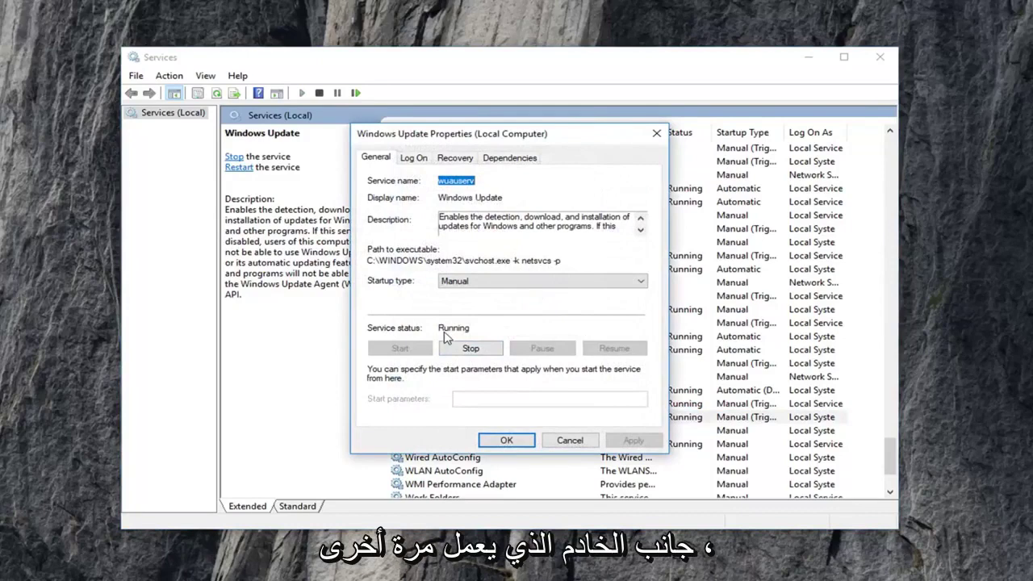
click(458, 352)
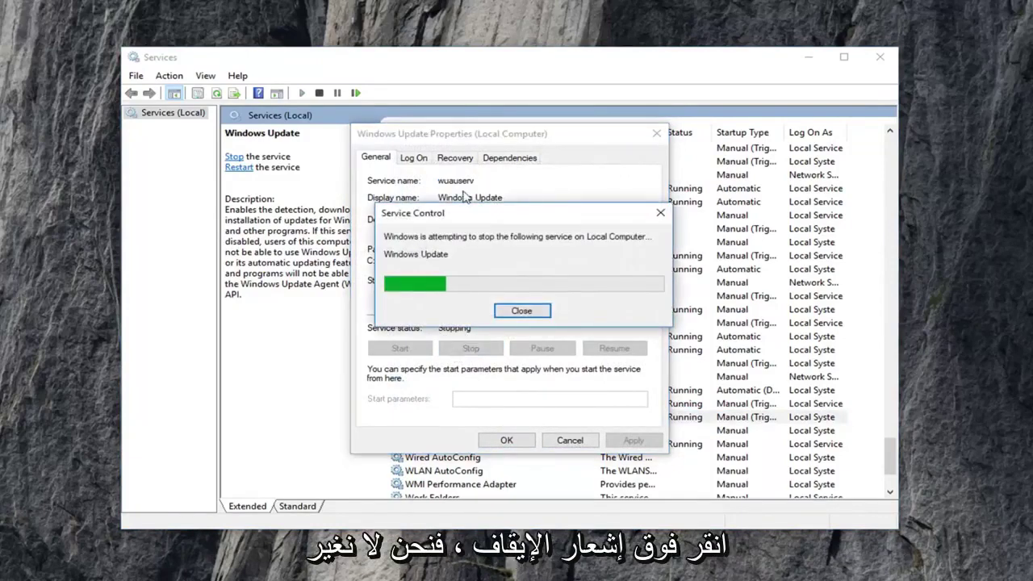
drag(465, 212, 644, 219)
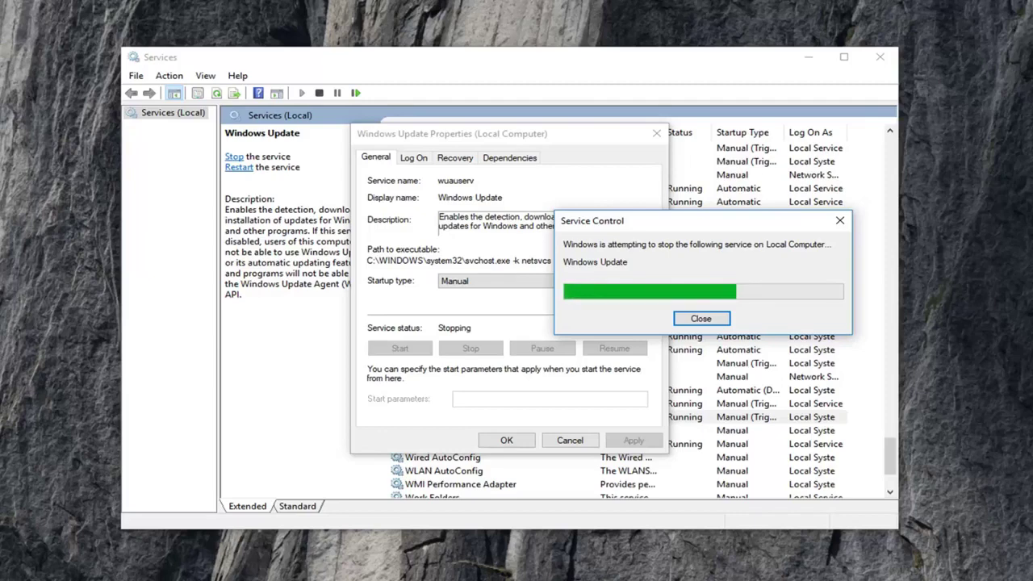
click(399, 347)
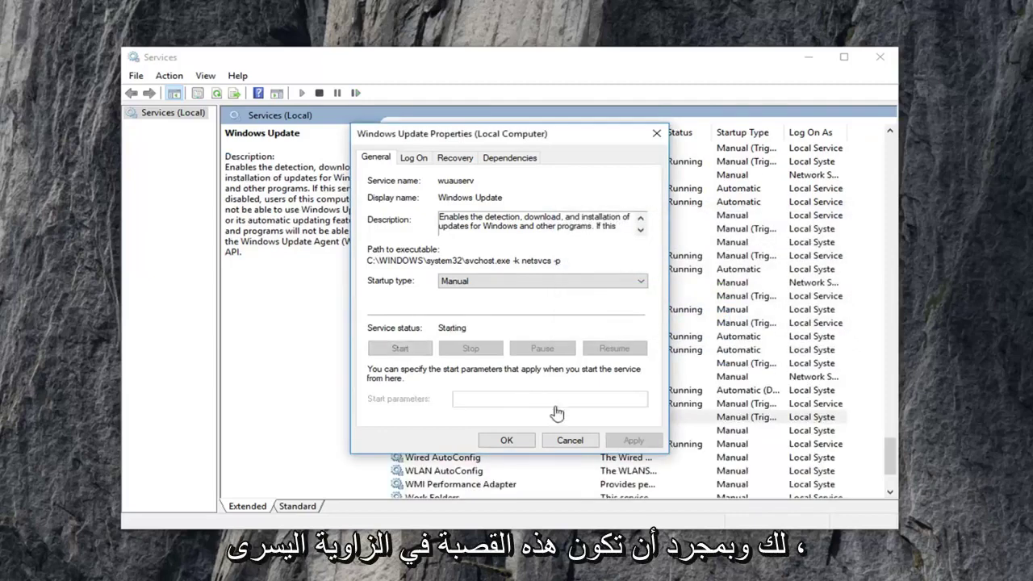
click(506, 442)
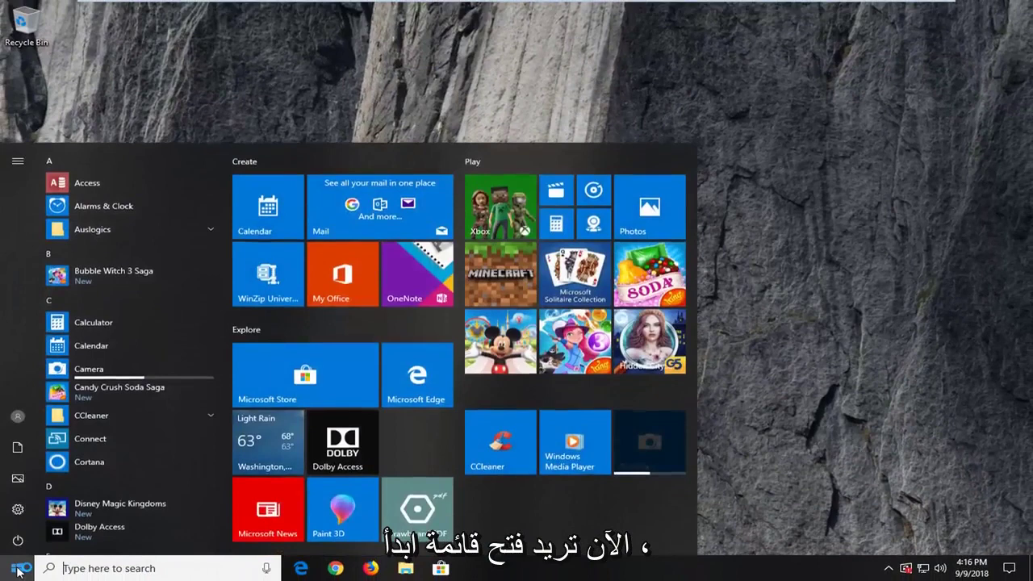
- Search Windows for "file explorer" and open File Explorer
text(file e)
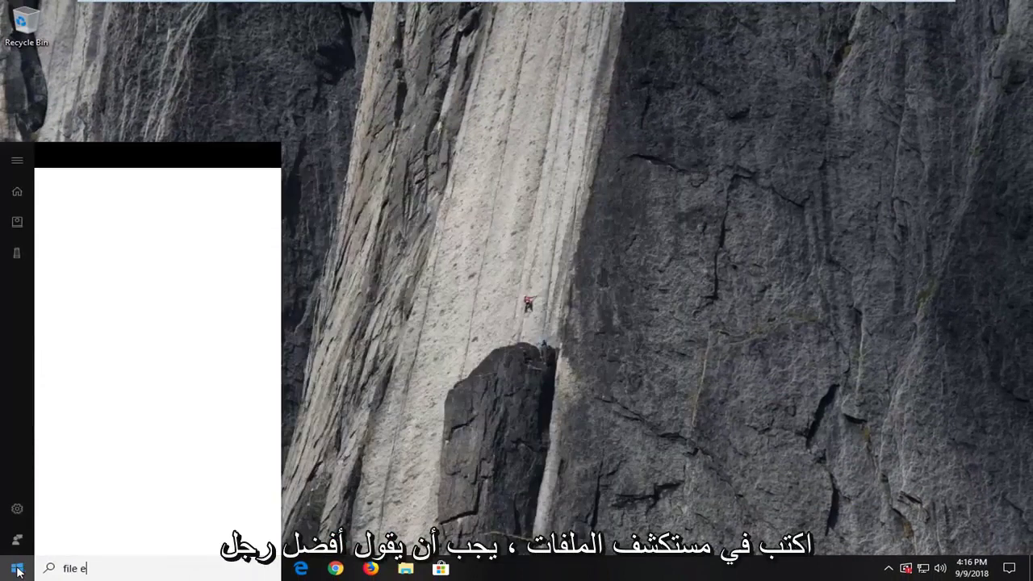
text(xplorer)
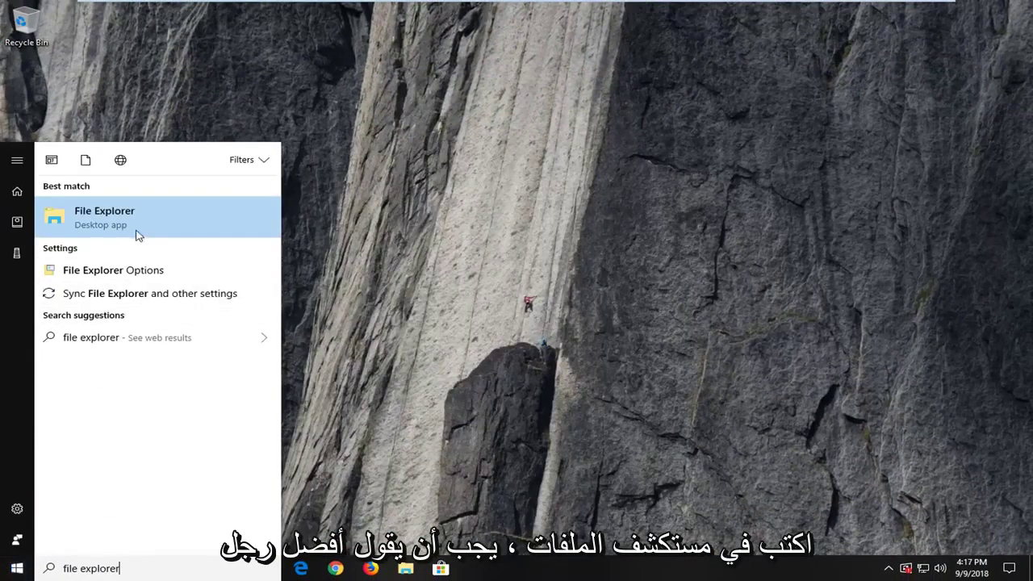
click(137, 227)
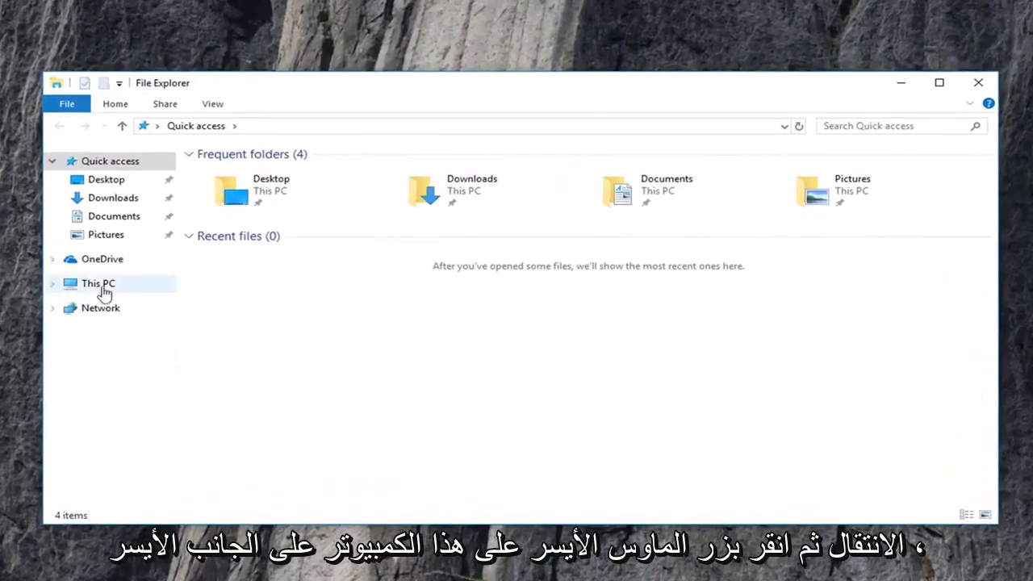
- Browse from This PC to the Download folder in C:\Windows\SoftwareDistribution
click(92, 291)
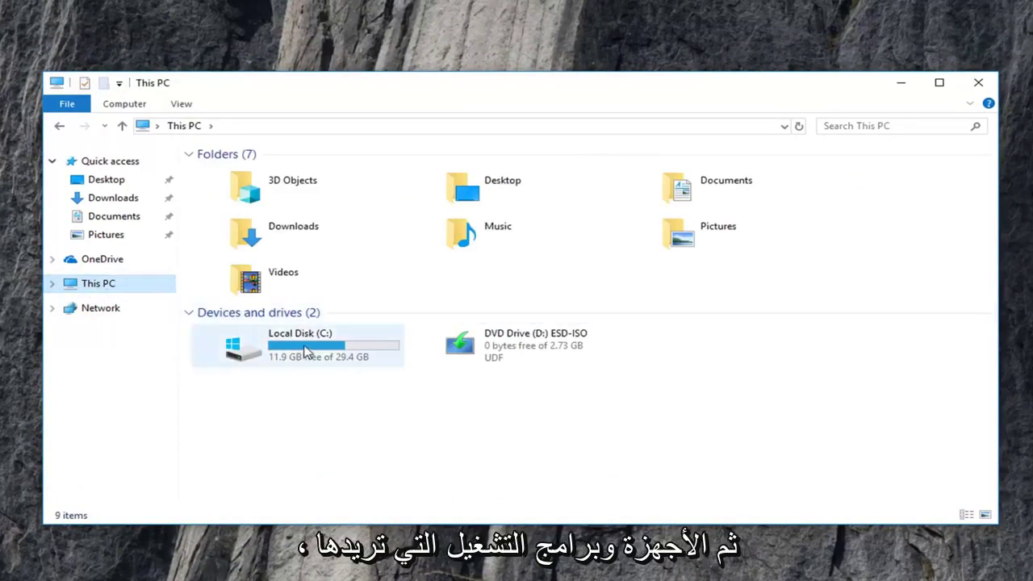
mouse_move(302, 351)
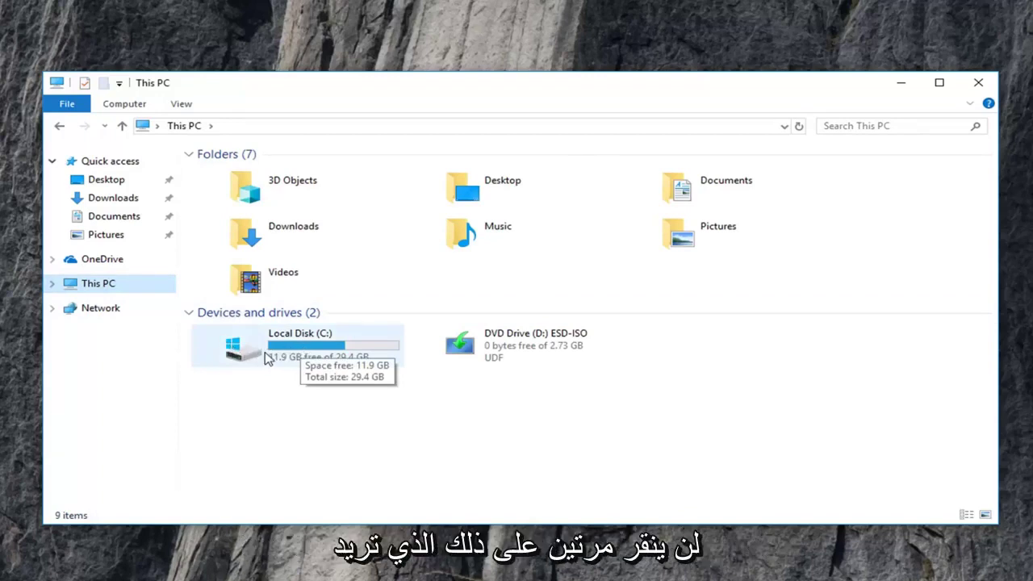
double_click(267, 356)
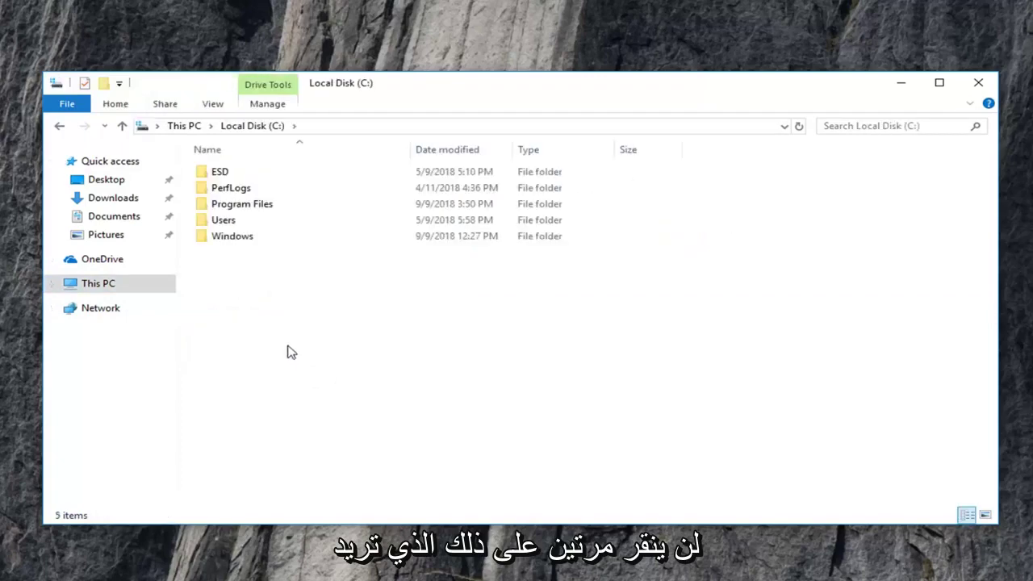
double_click(235, 239)
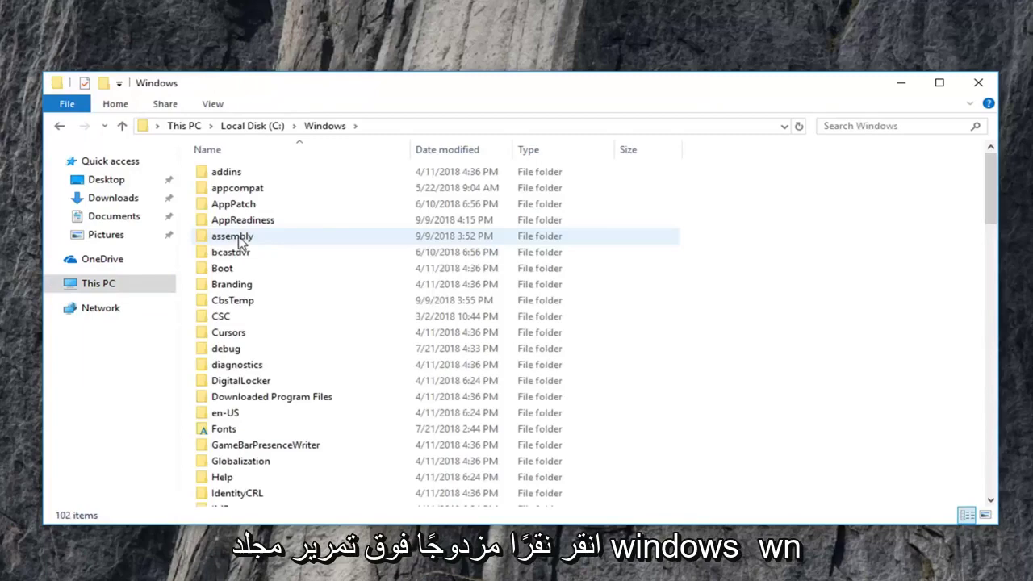
scroll(293, 303, down, 11)
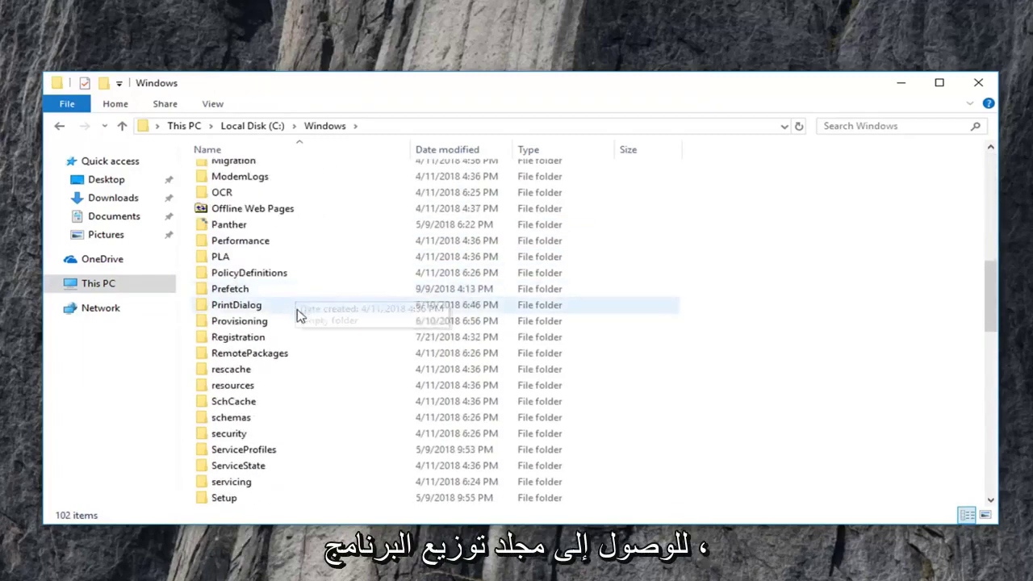
scroll(296, 314, down, 3)
click(264, 426)
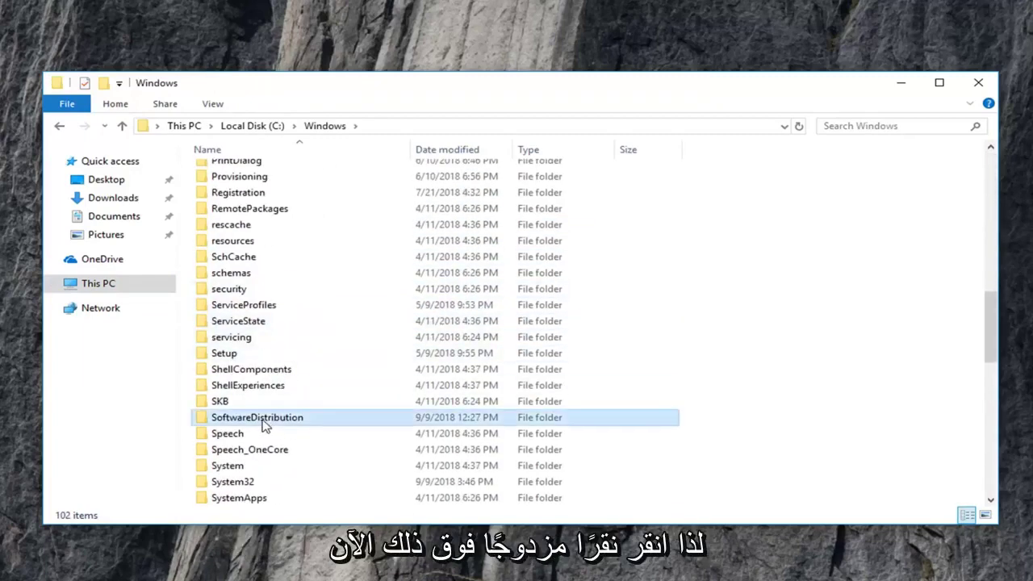
double_click(265, 425)
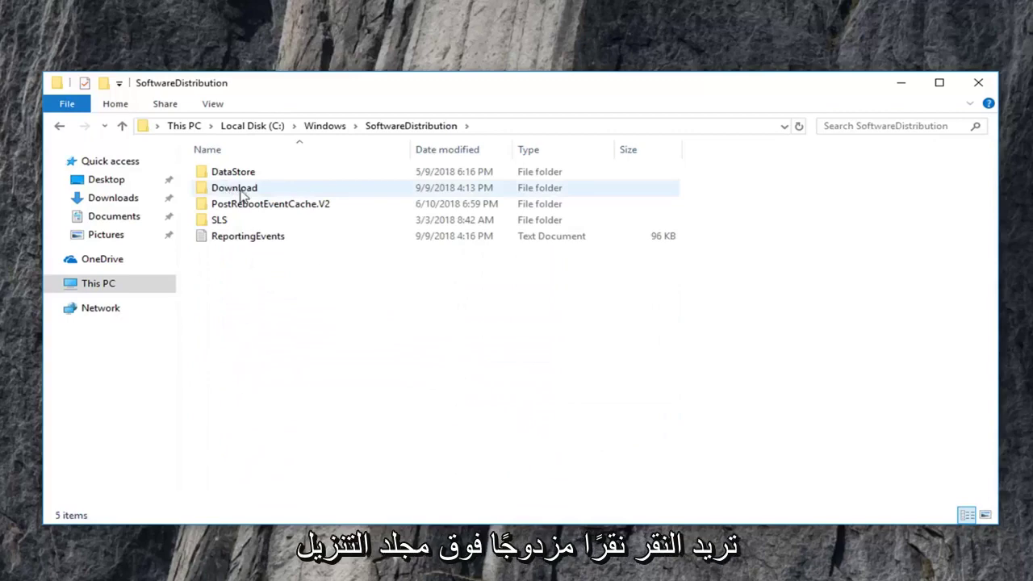
double_click(239, 193)
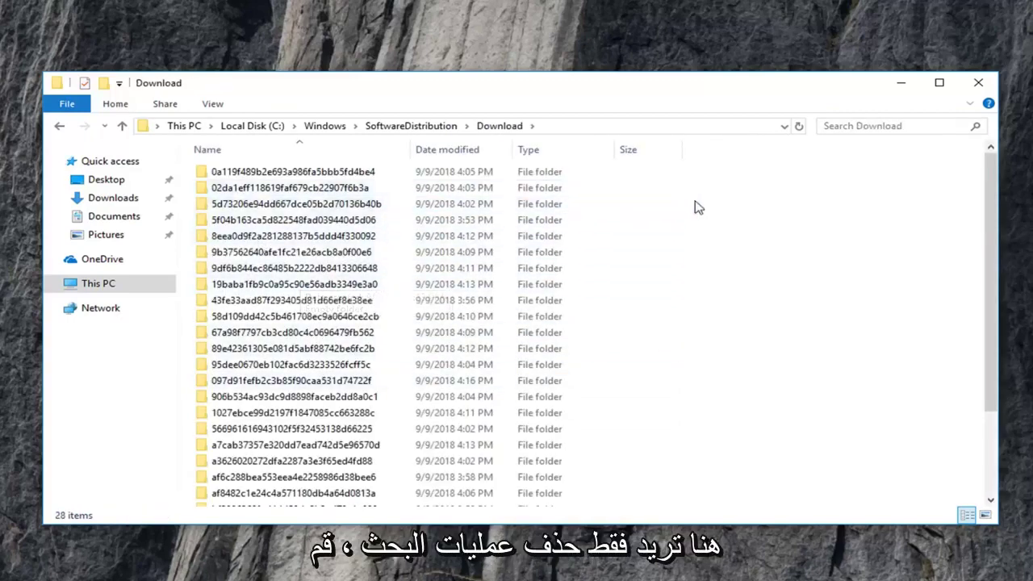
- Delete all files and folders inside the Download folder, granting administrator permission for the deletion
drag(799, 175, 193, 505)
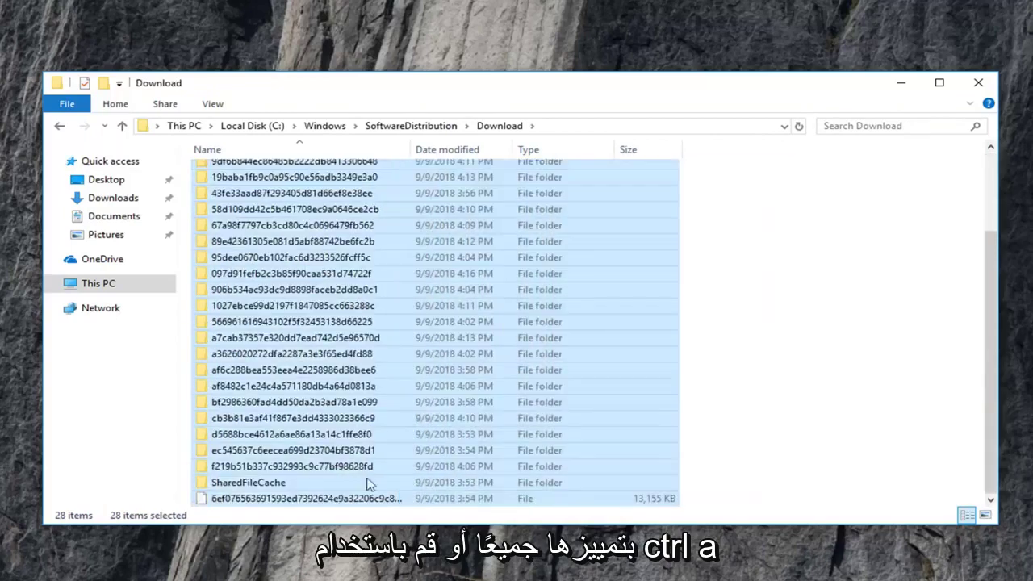
scroll(406, 345, up, 3)
right_click(312, 218)
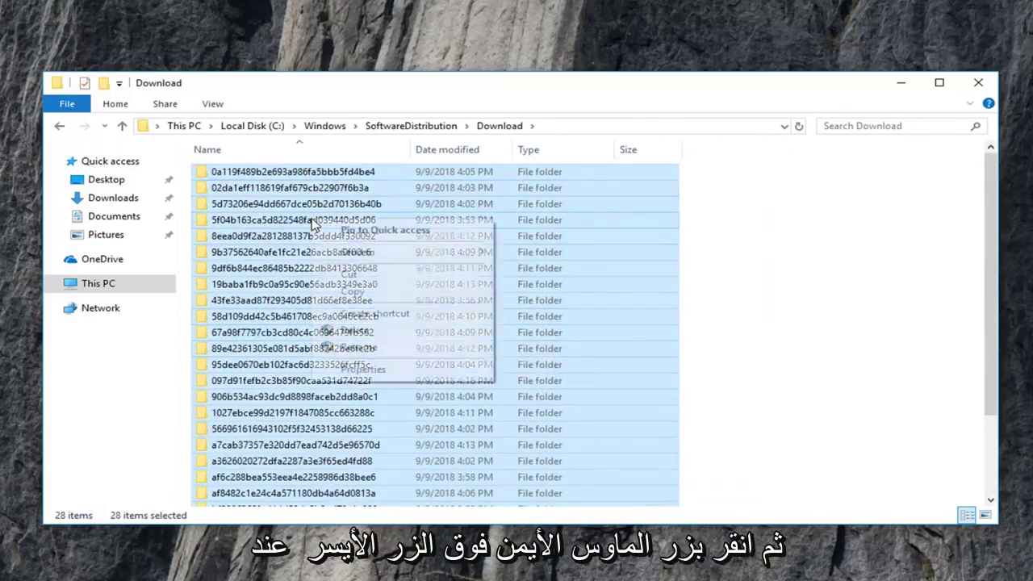
click(351, 331)
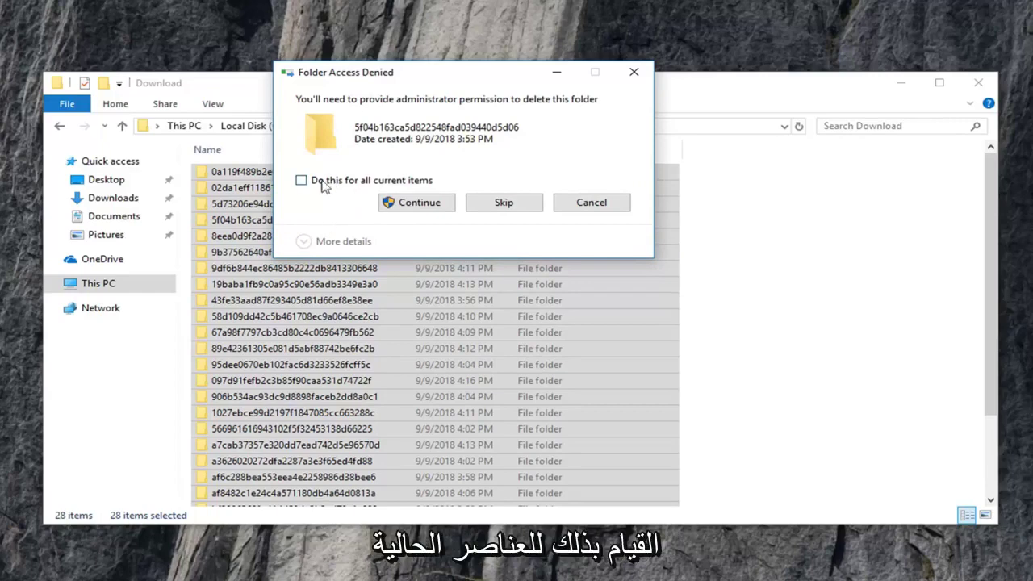
click(417, 203)
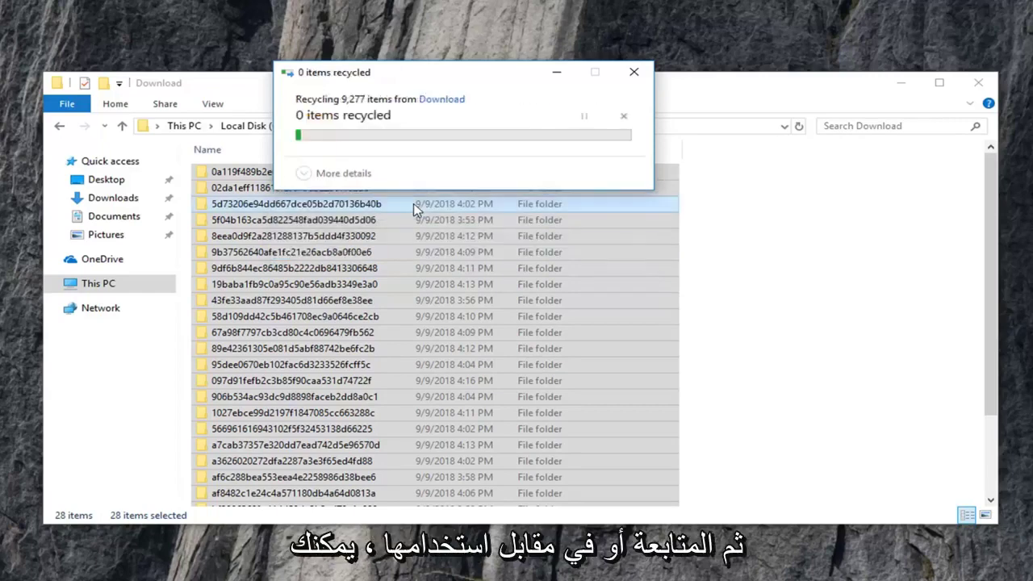